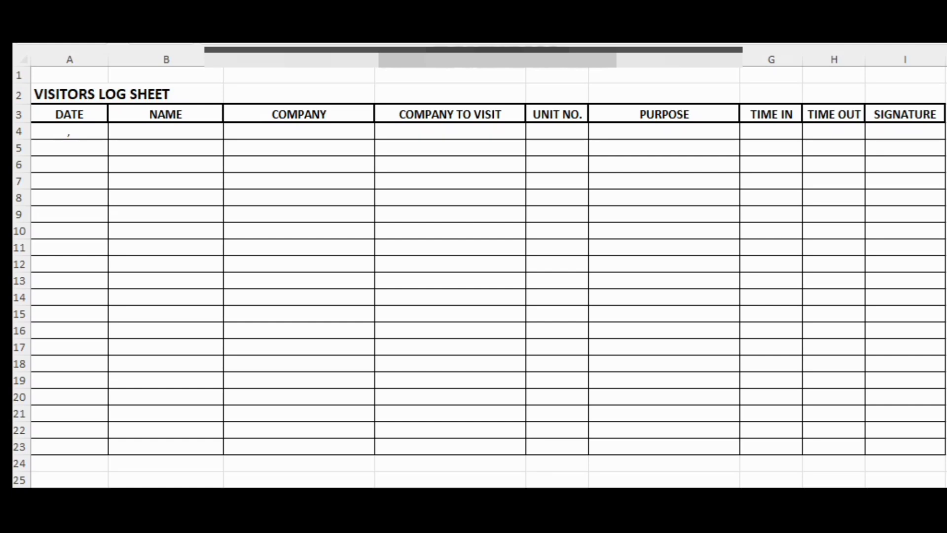
Enter the visit date SEPT 07, 2024 in cell A4 under DATE
click(57, 114)
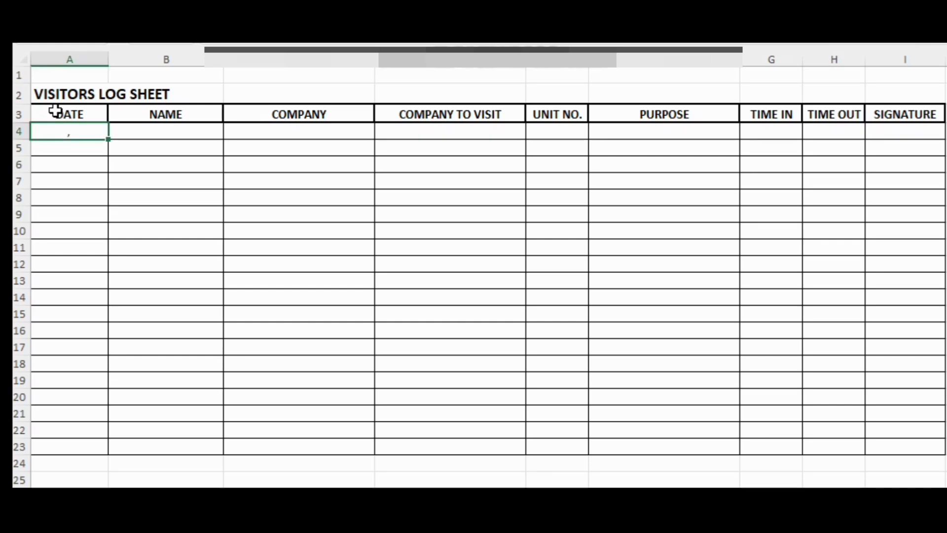
click(82, 133)
text(SE)
text(PT 07)
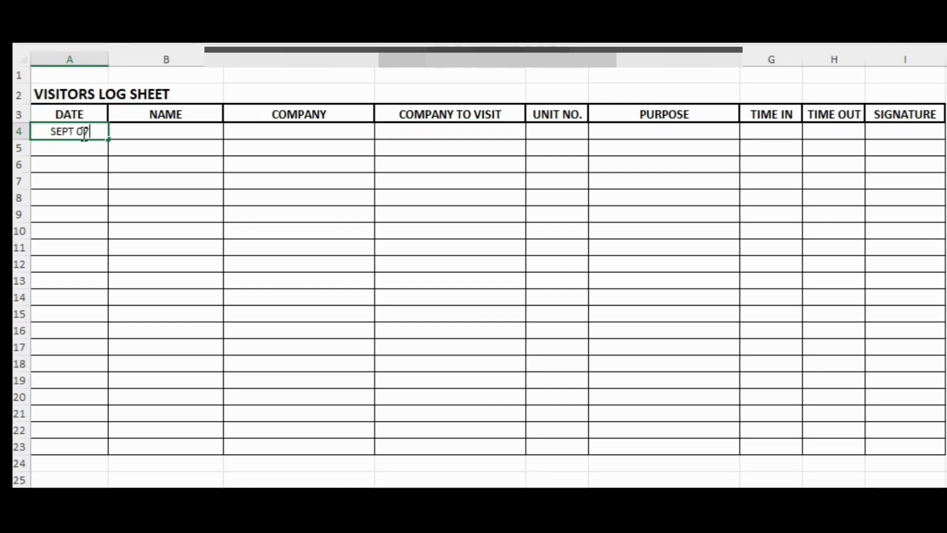
text(, 2024)
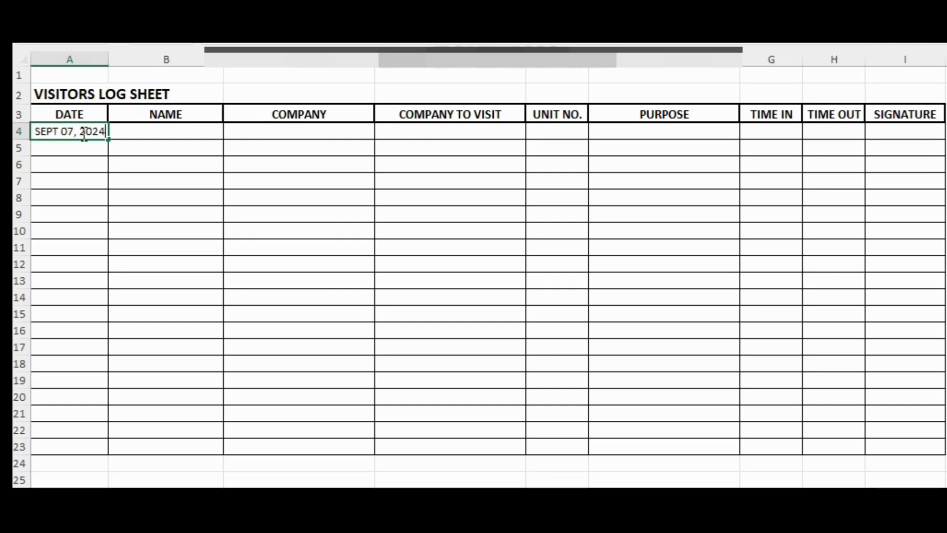
Type the visitor's full name into cell B4 under NAME
click(174, 134)
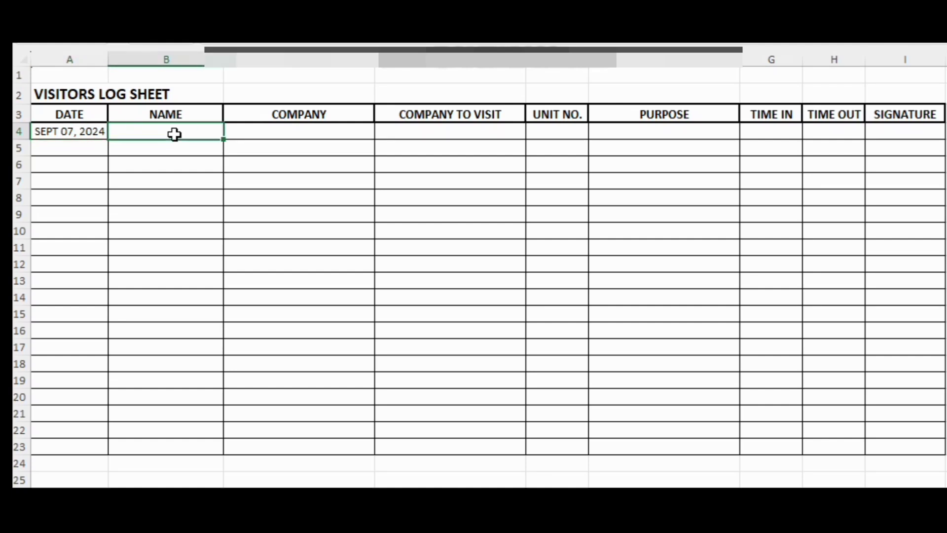
double_click(174, 134)
text(RE)
text(Y DE)
text(L)
text(A)
text( C)
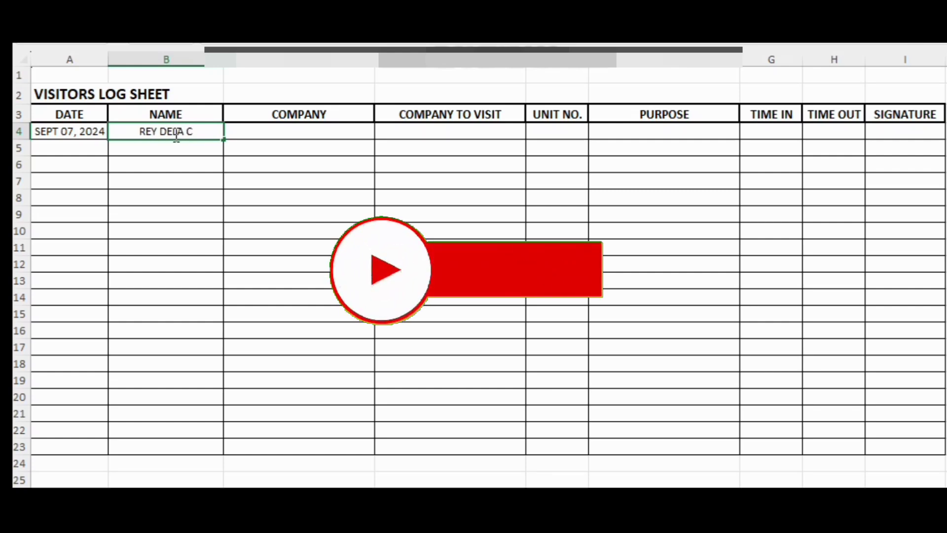
text(RUZ)
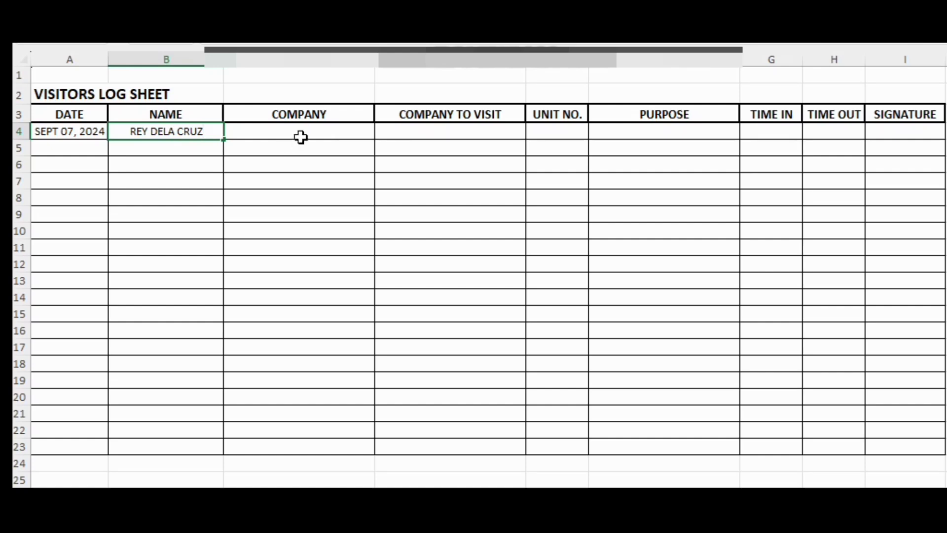
click(303, 137)
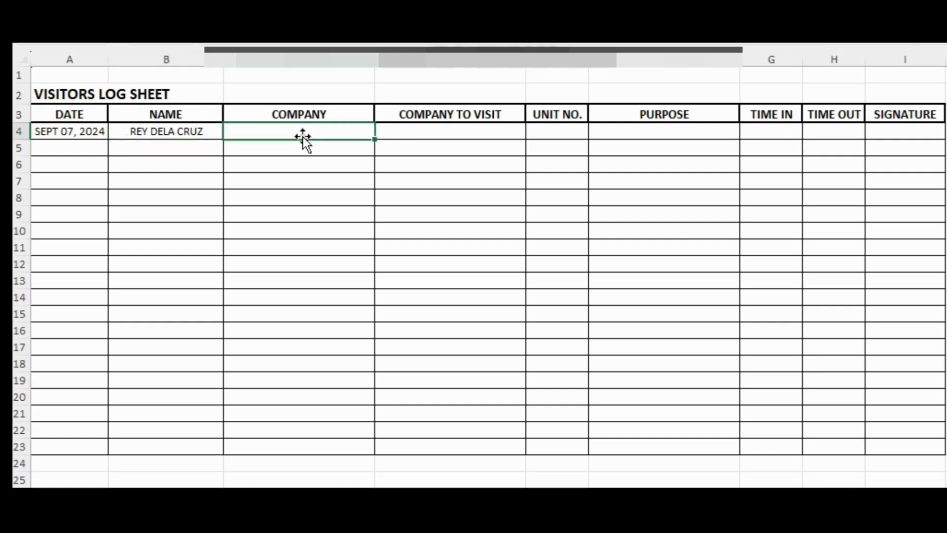
text(RHT)
text( CORP)
text(O)
text(RATION)
click(315, 165)
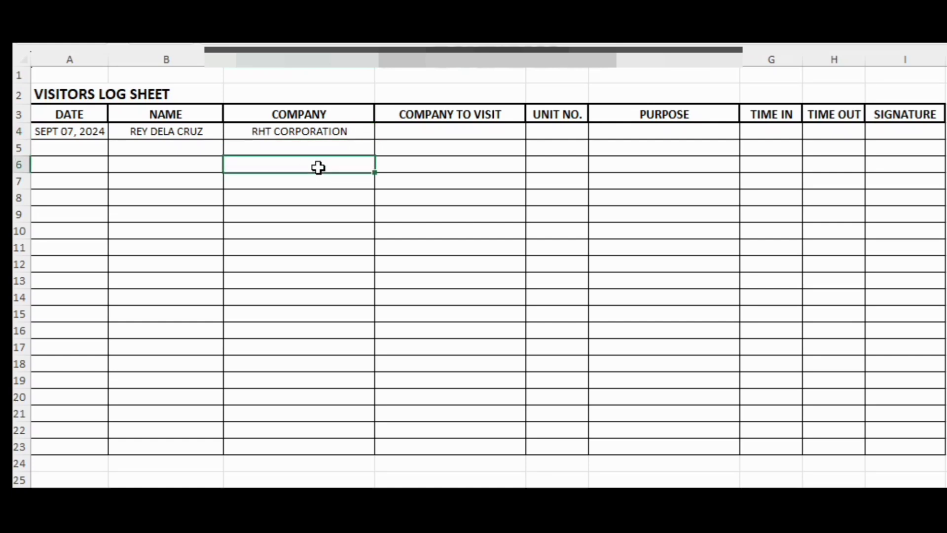
click(322, 129)
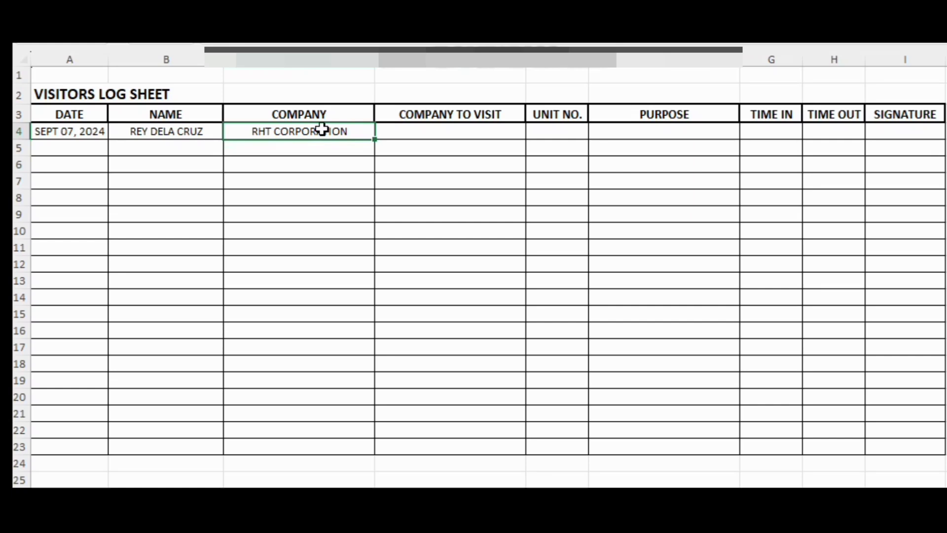
key(Delete)
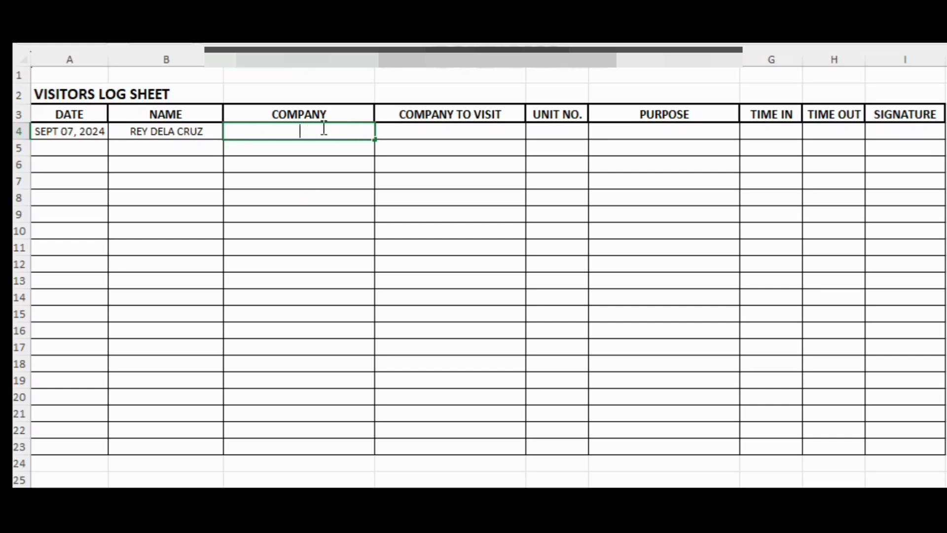
click(435, 132)
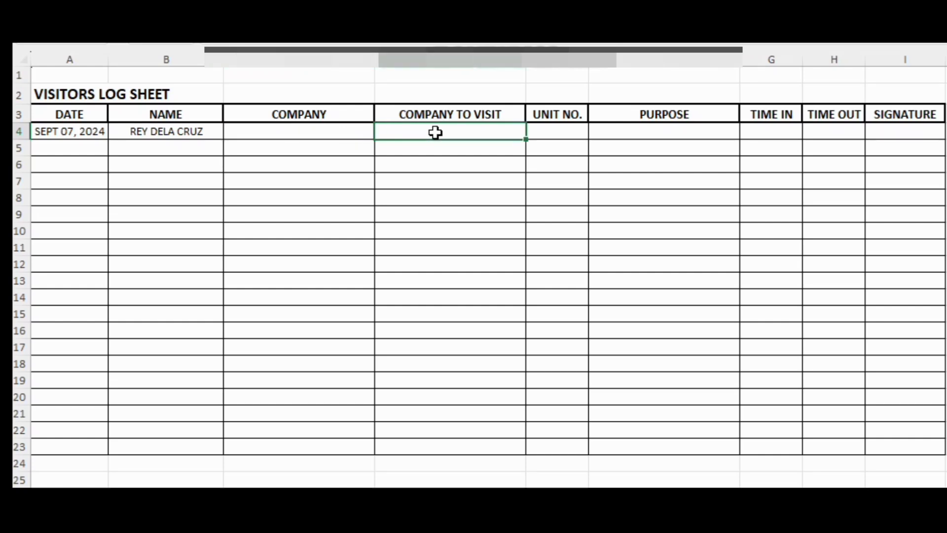
Enter PPH INCORPORATED in D4, fixing the lowercase i, and commit it
text(PPH )
text(iNC)
click(459, 132)
key(BackSpace)
text(INC)
click(490, 134)
text(ORP)
text(ORATED)
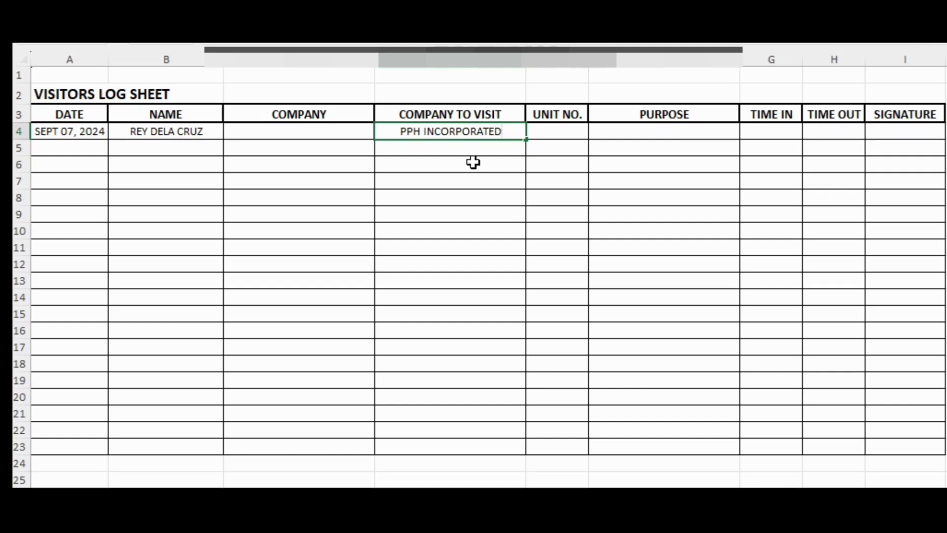
click(550, 133)
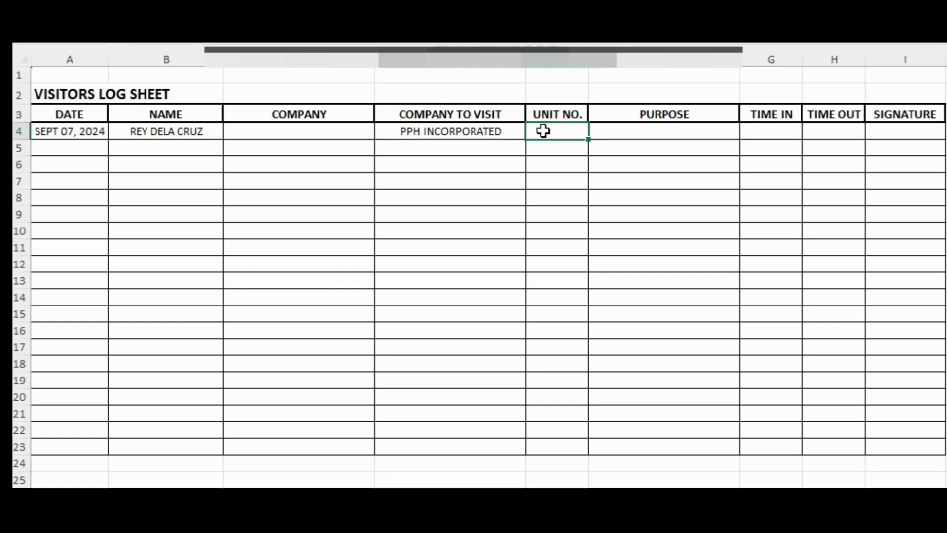
Enter unit number 2507-A in E4 and purpose DELIVERY OF PRINTER in F4
text(25)
text(07)
text(-a)
key(BackSpace)
text(A)
click(567, 215)
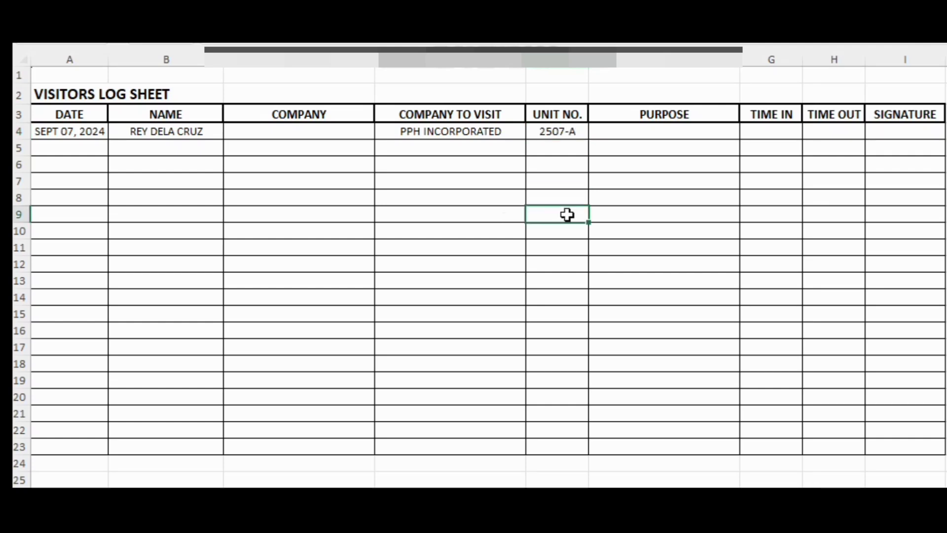
click(654, 131)
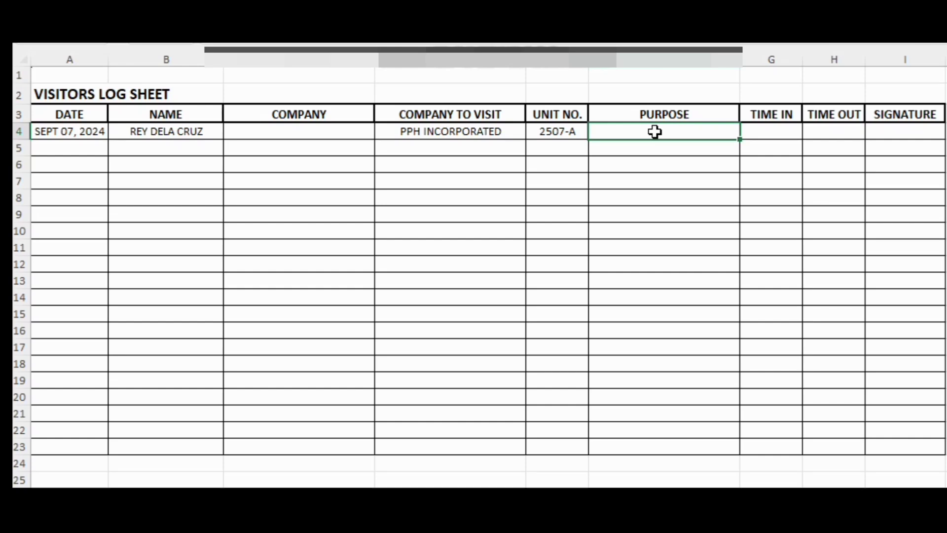
text(DELIVER)
text(Y OF )
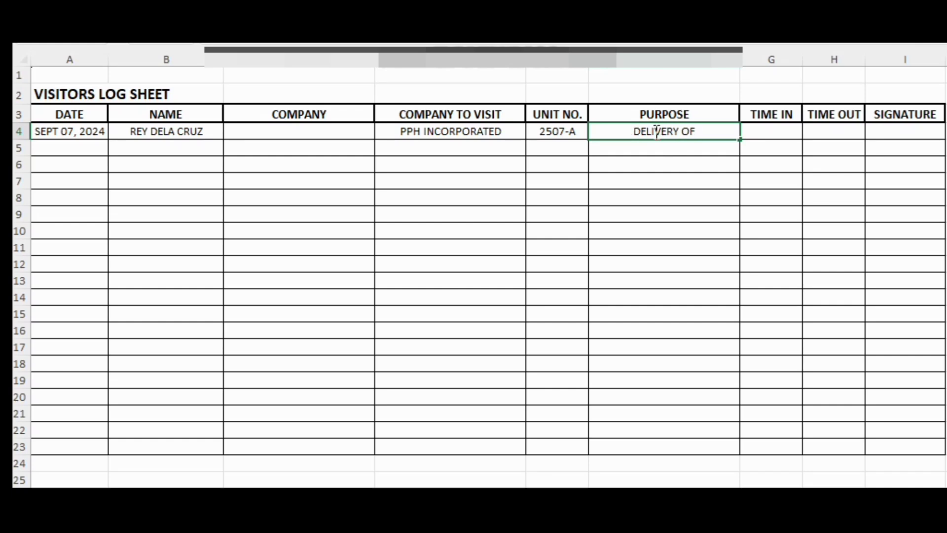
text(PRIN)
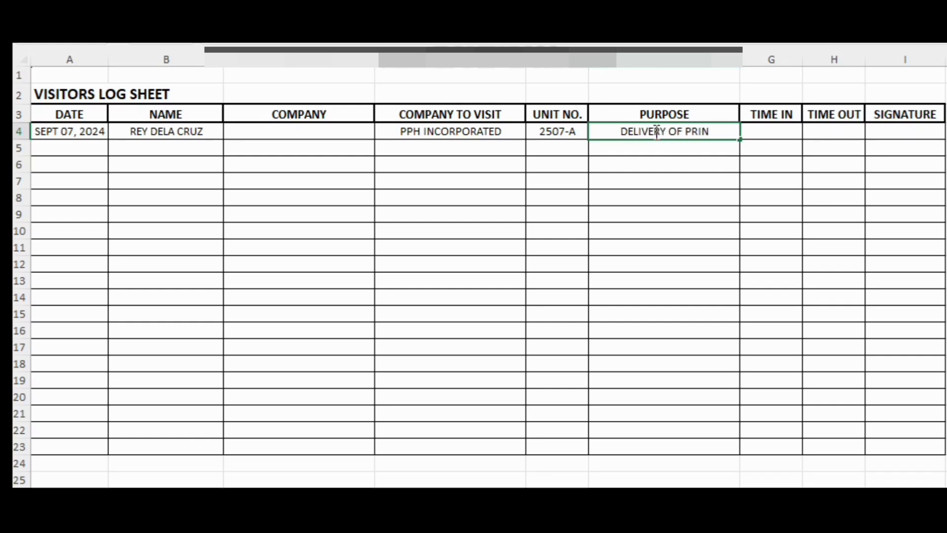
text(TER)
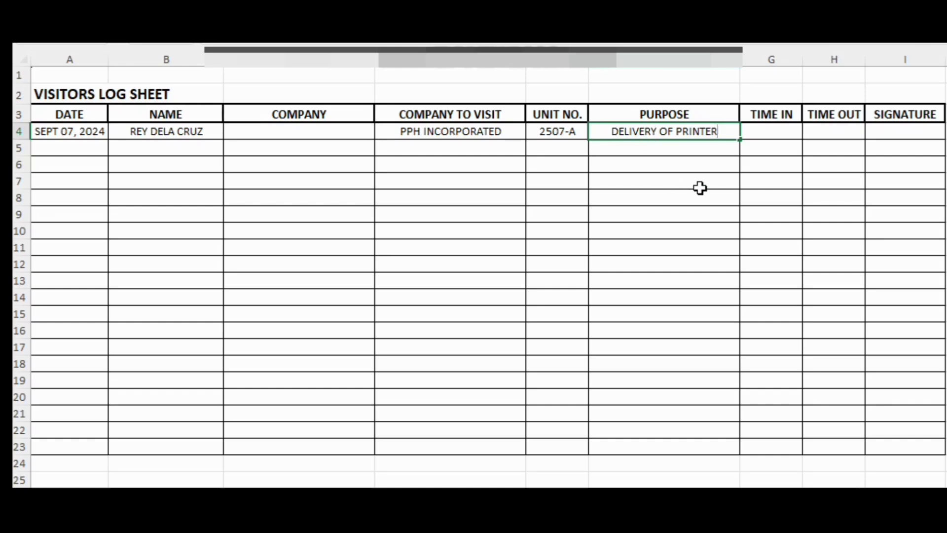
Replace the F4 purpose with VISIT TO MY COUSIN, correcting SON to COUSIN
click(786, 149)
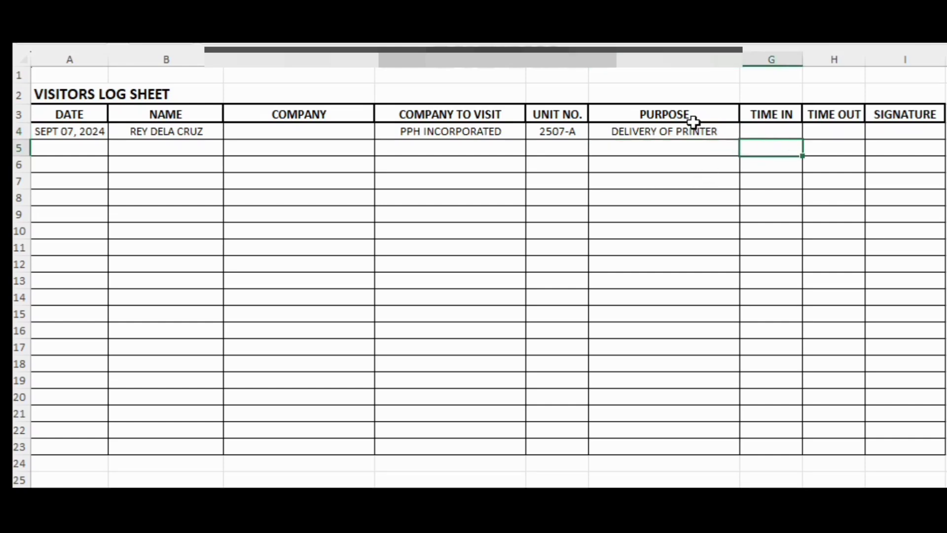
click(665, 130)
key(BackSpace)
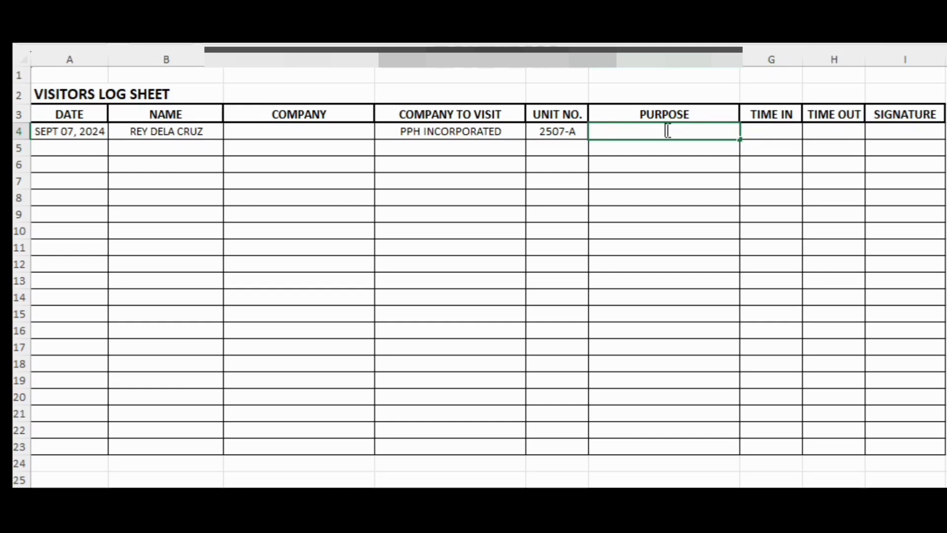
text(VISIT)
text( TO MY )
text(COUS)
text(ON)
key(BackSpace)
key(BackSpace)
key(BackSpace)
key(BackSpace)
text(COUS)
text(IN)
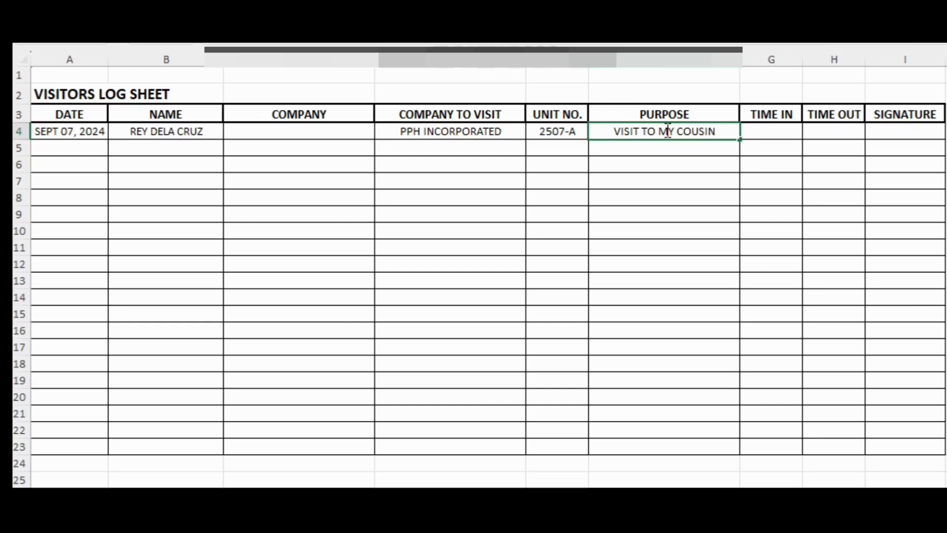
click(772, 131)
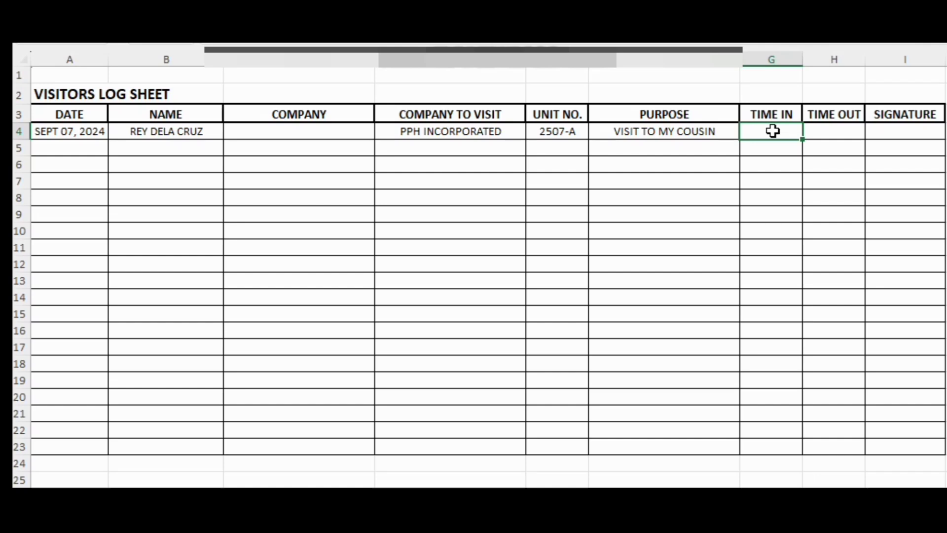
Enter TIME IN as 0900H in G4, replacing the AM suffix with H
text(09)
text(00AM)
key(BackSpace)
key(BackSpace)
text(H)
click(833, 132)
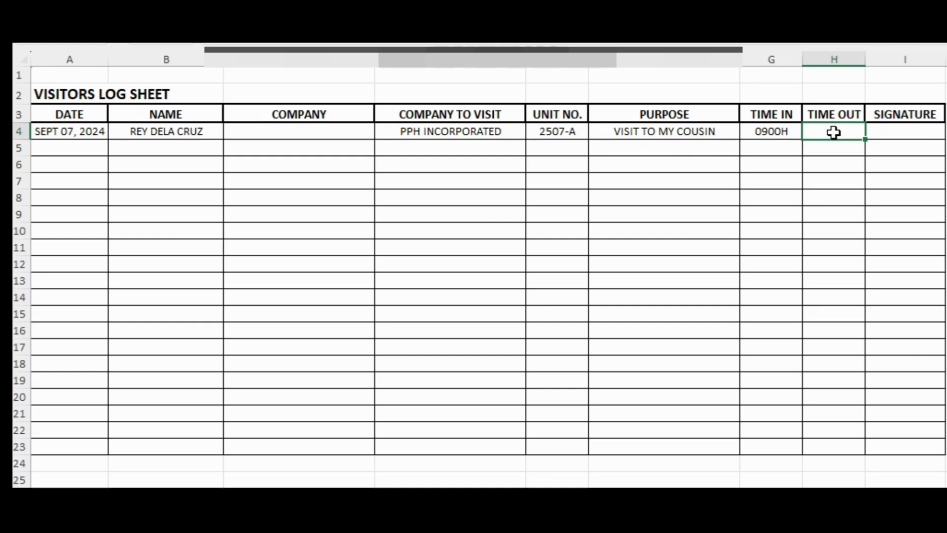
Enter TIME OUT as 01300H in H4 instead of 010PM
text(01)
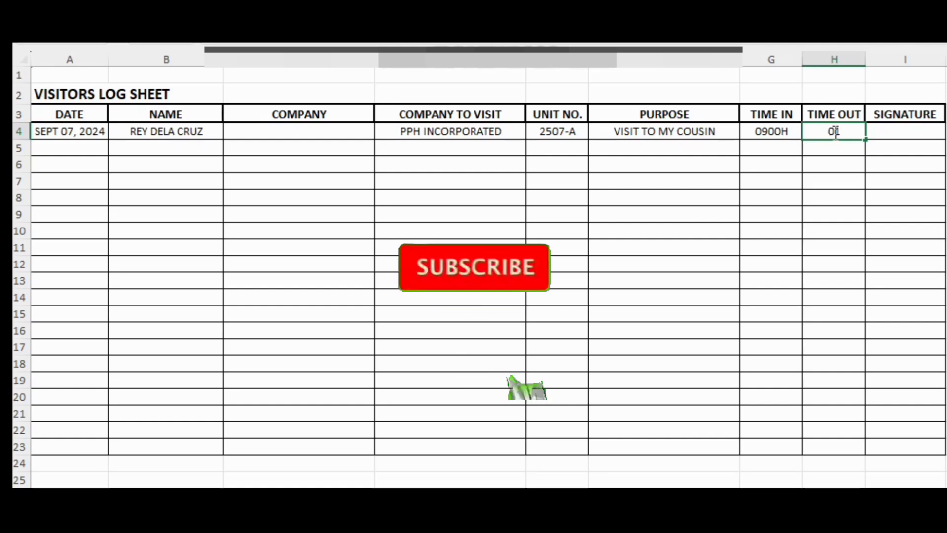
text(00)
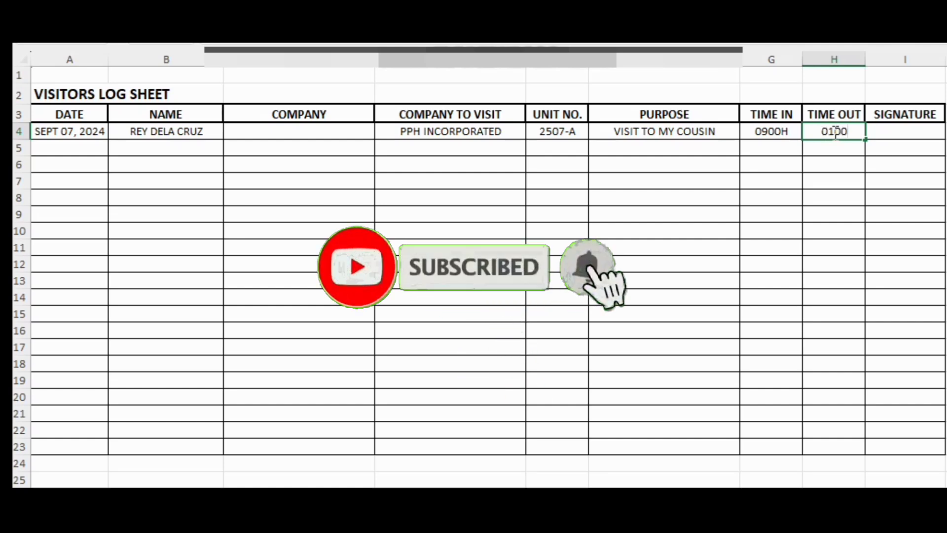
text(PM)
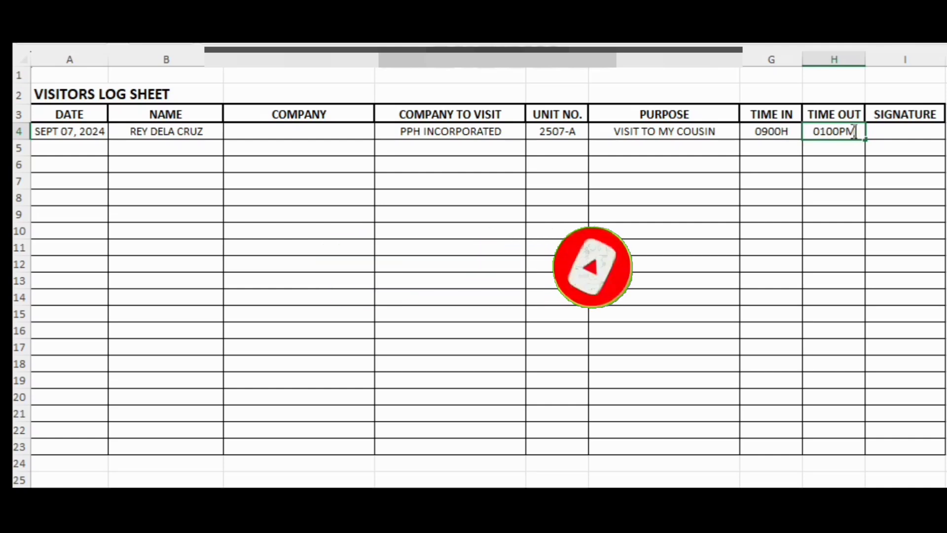
key(BackSpace)
key(BackSpace)
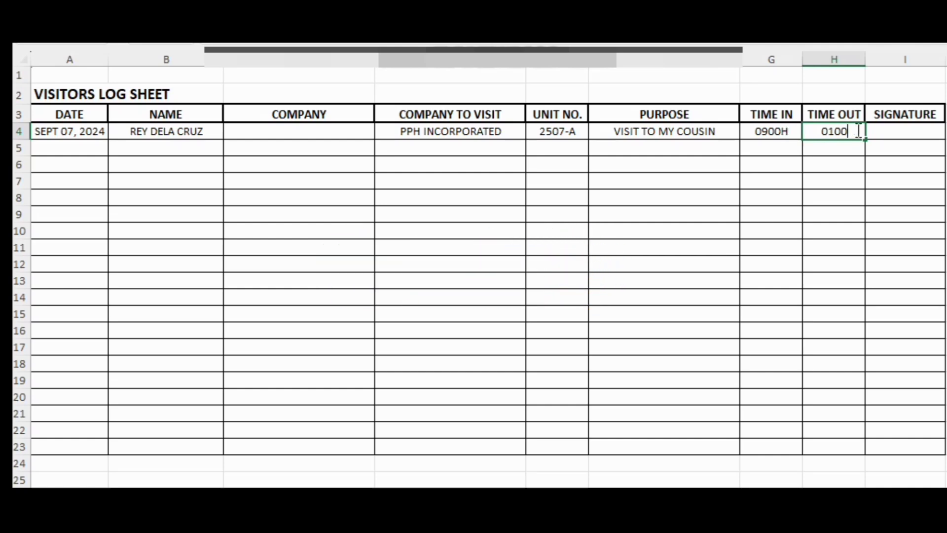
key(BackSpace)
key(BackSpace)
key(BackSpace)
text(1)
text(300H)
Commit 01300H in H4, then select I4, C4 and C5 without typing anything
click(895, 127)
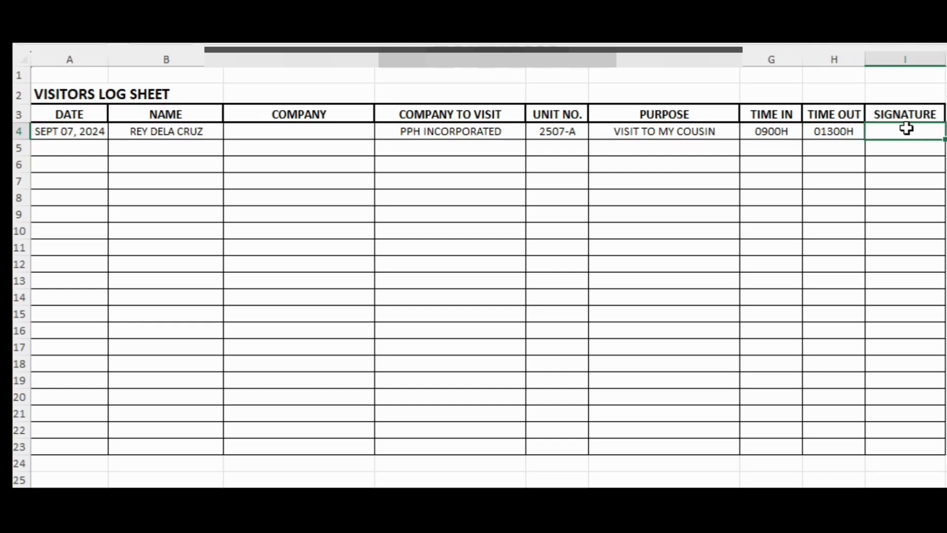
double_click(907, 128)
click(343, 133)
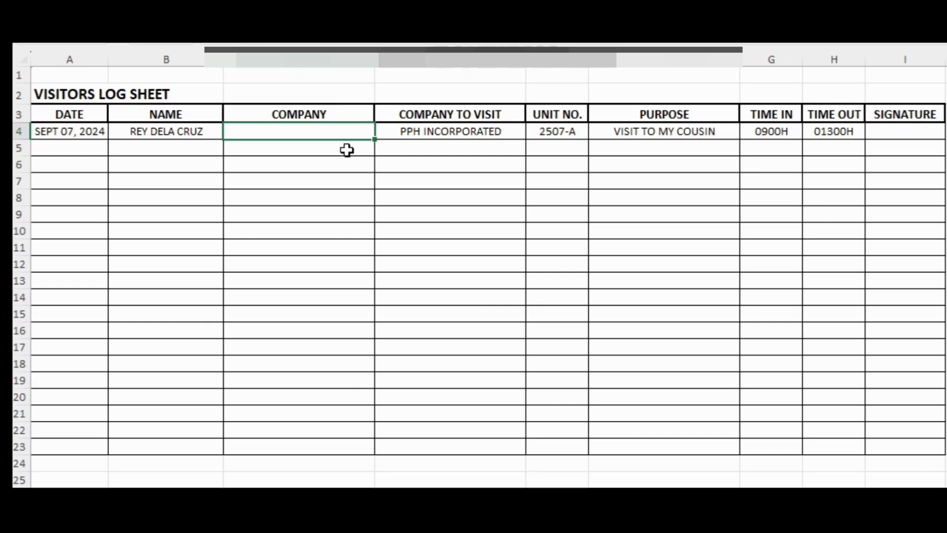
click(347, 150)
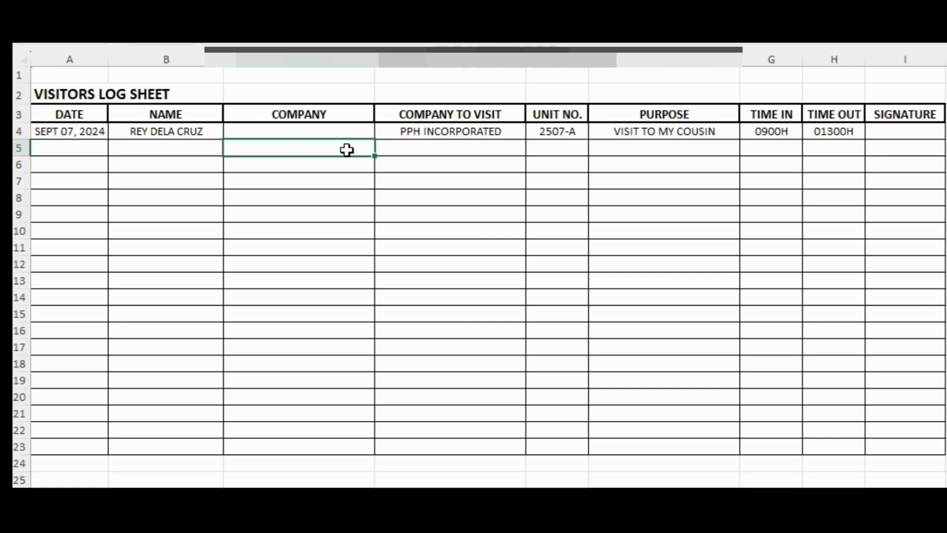
click(530, 266)
click(674, 262)
click(824, 265)
click(413, 268)
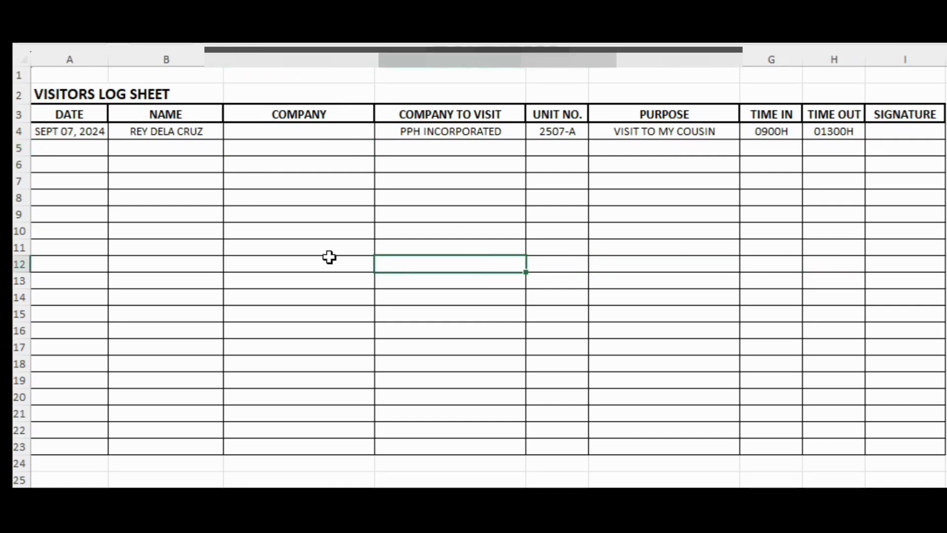
click(330, 259)
click(150, 250)
click(547, 244)
click(766, 231)
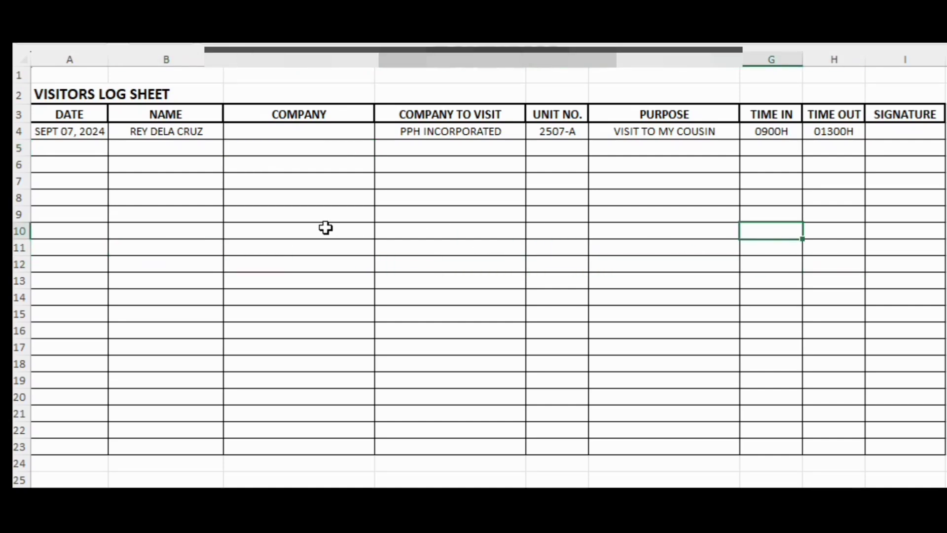
click(326, 228)
click(233, 213)
click(493, 230)
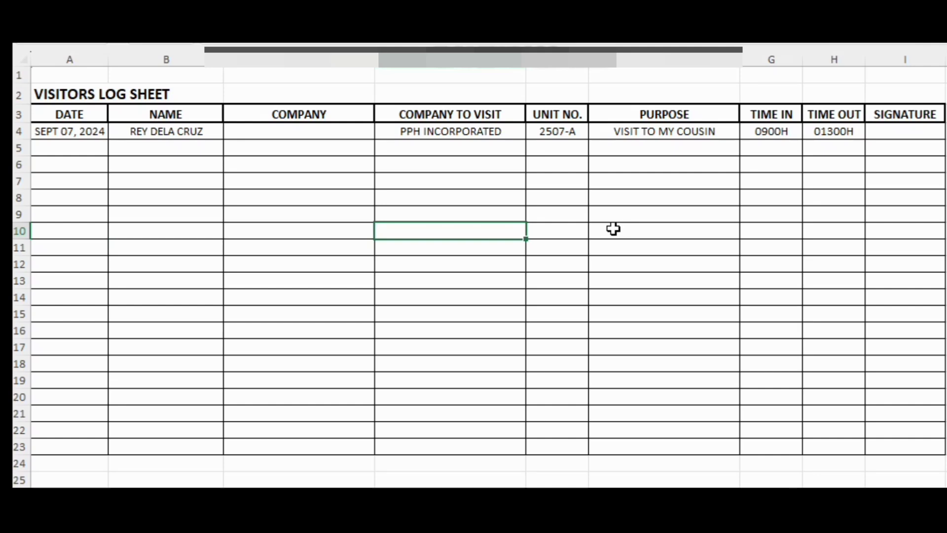
click(192, 232)
click(276, 232)
click(430, 230)
click(628, 227)
click(775, 229)
click(822, 236)
click(918, 233)
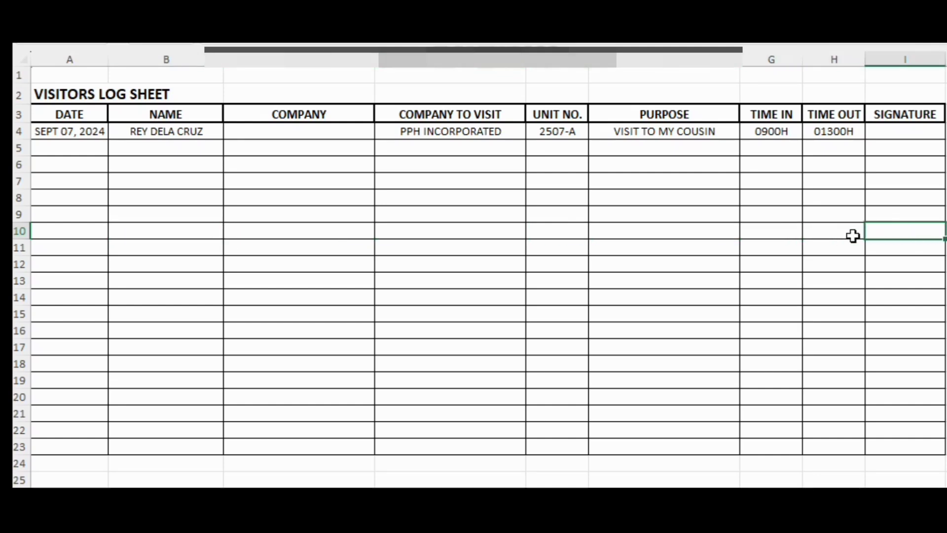
click(792, 235)
click(666, 231)
click(549, 230)
click(488, 229)
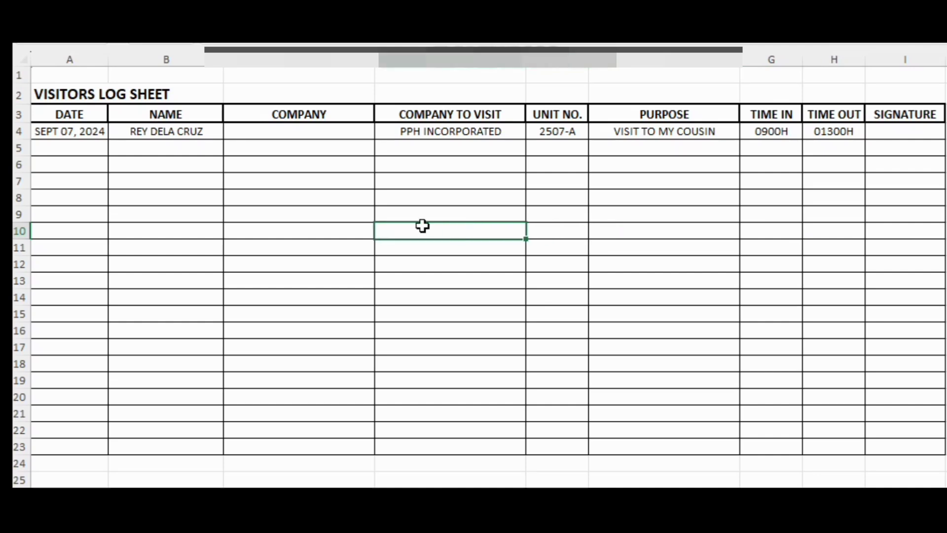
click(340, 231)
click(217, 230)
click(72, 226)
click(172, 229)
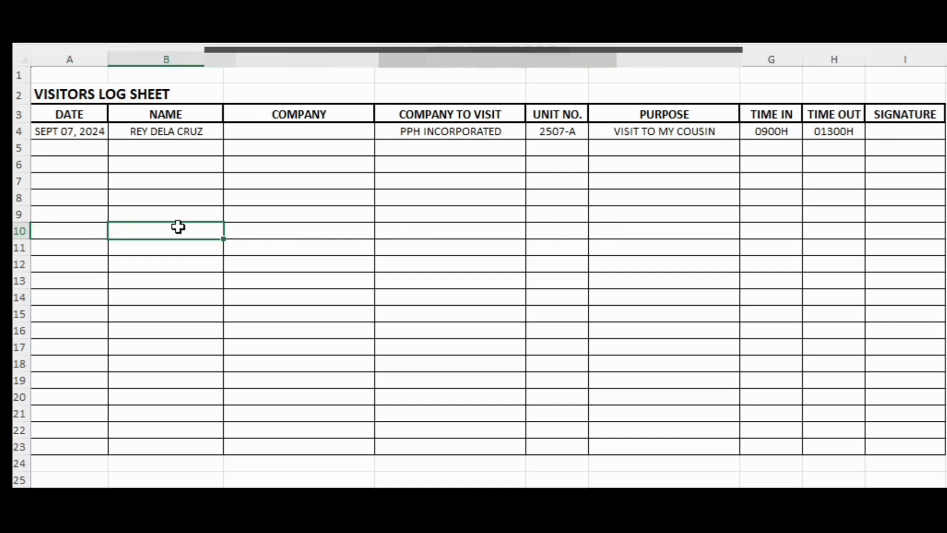
click(340, 230)
click(498, 228)
click(552, 228)
click(641, 227)
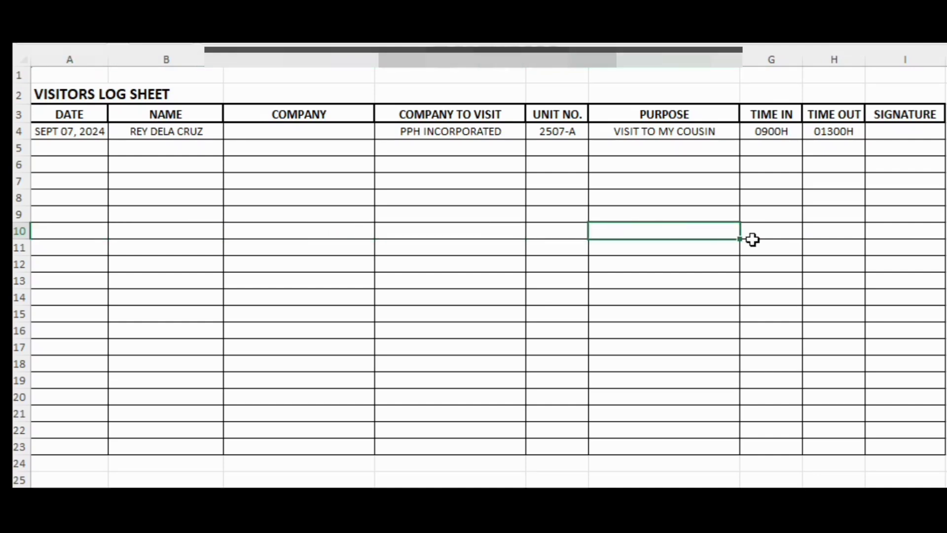
click(775, 236)
click(853, 233)
click(896, 233)
click(773, 235)
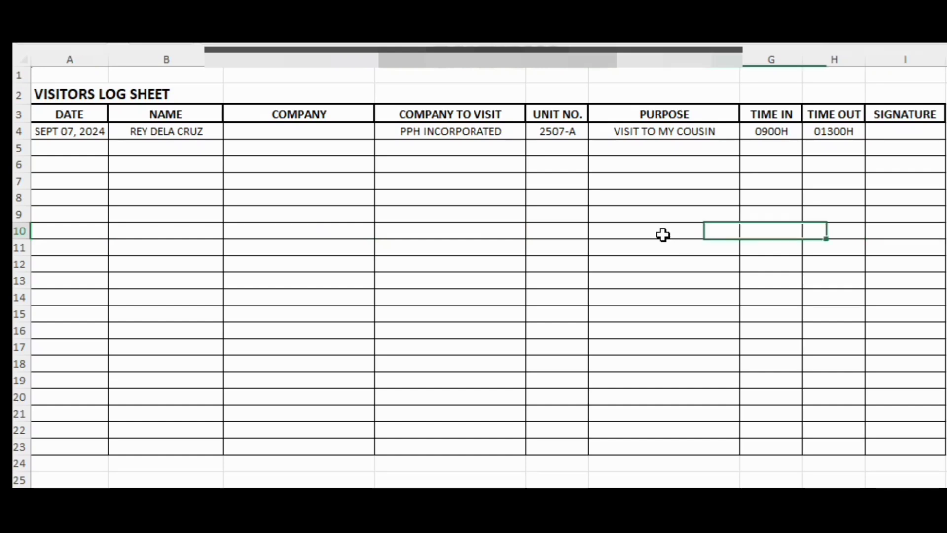
click(661, 235)
click(541, 236)
click(407, 227)
click(304, 225)
click(188, 228)
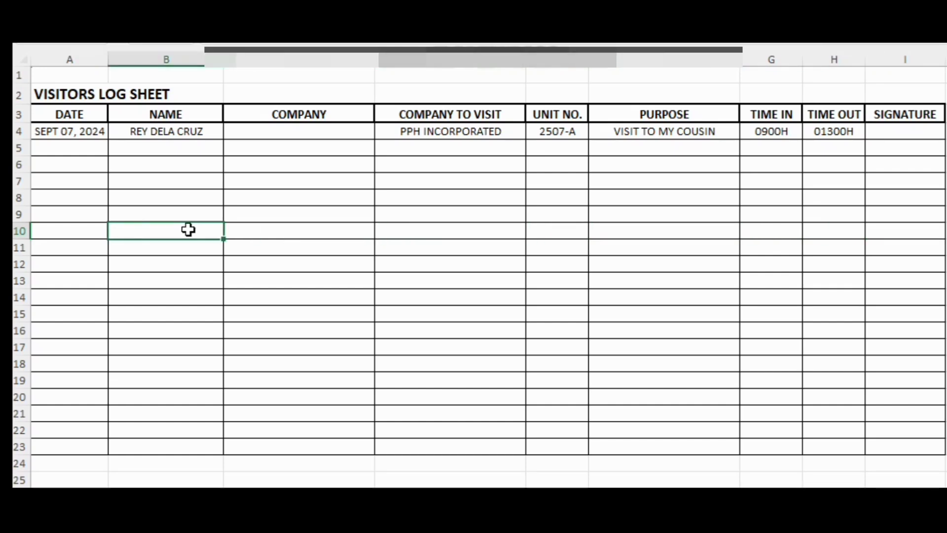
click(89, 230)
click(182, 224)
click(276, 227)
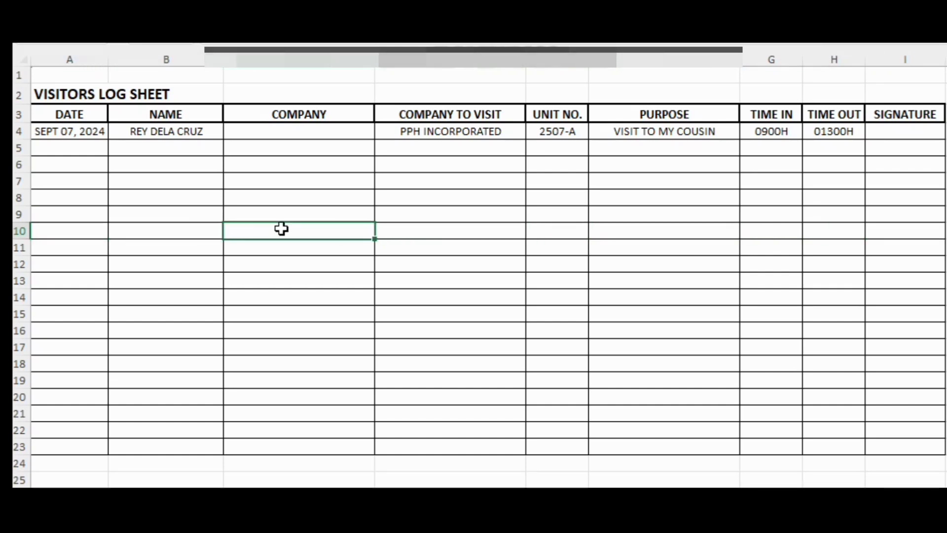
click(408, 230)
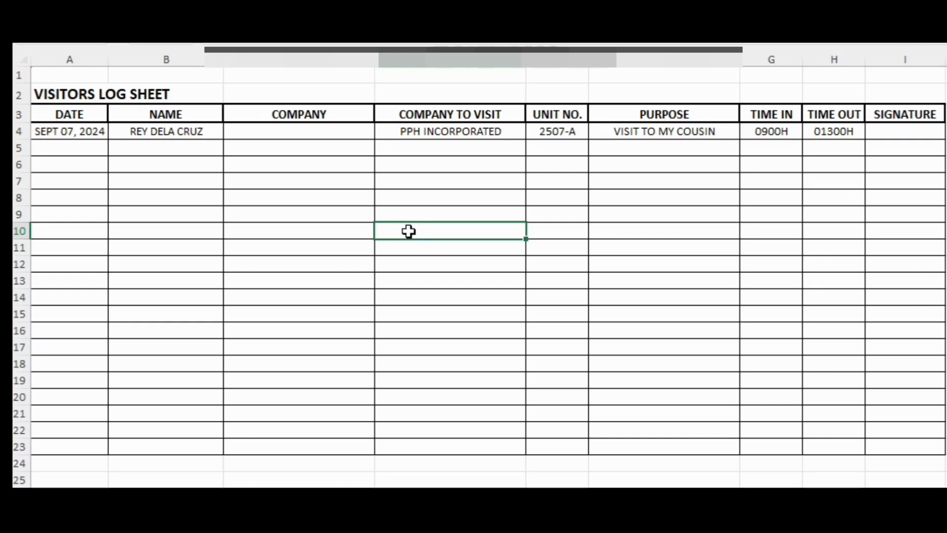
click(567, 229)
click(644, 236)
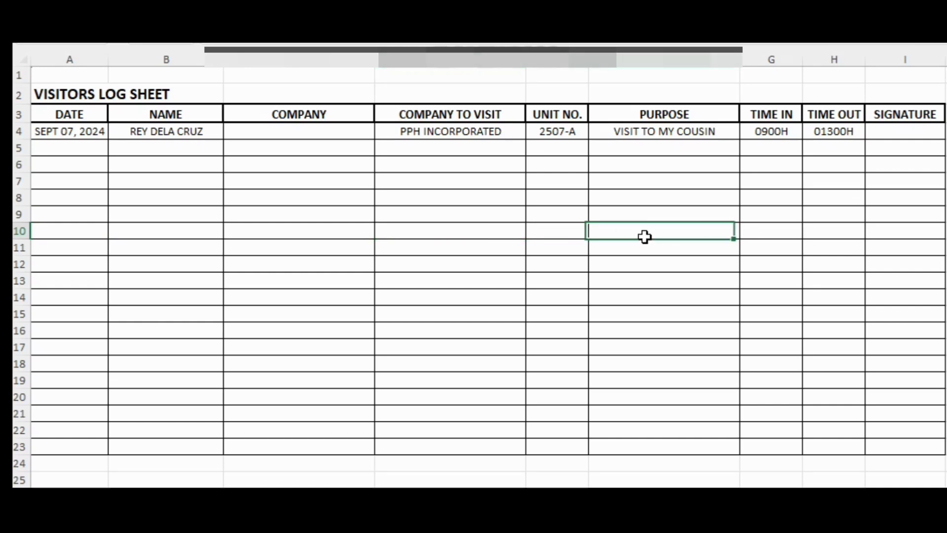
click(612, 302)
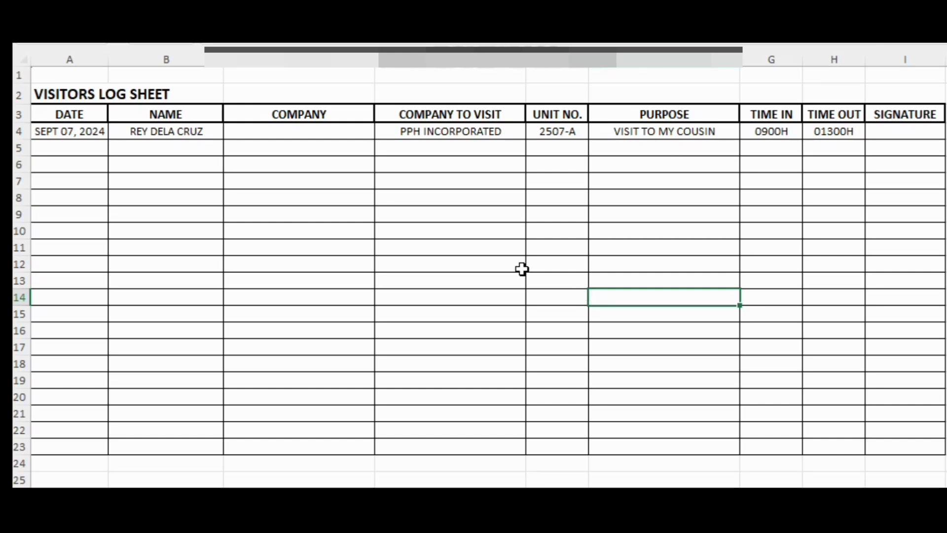